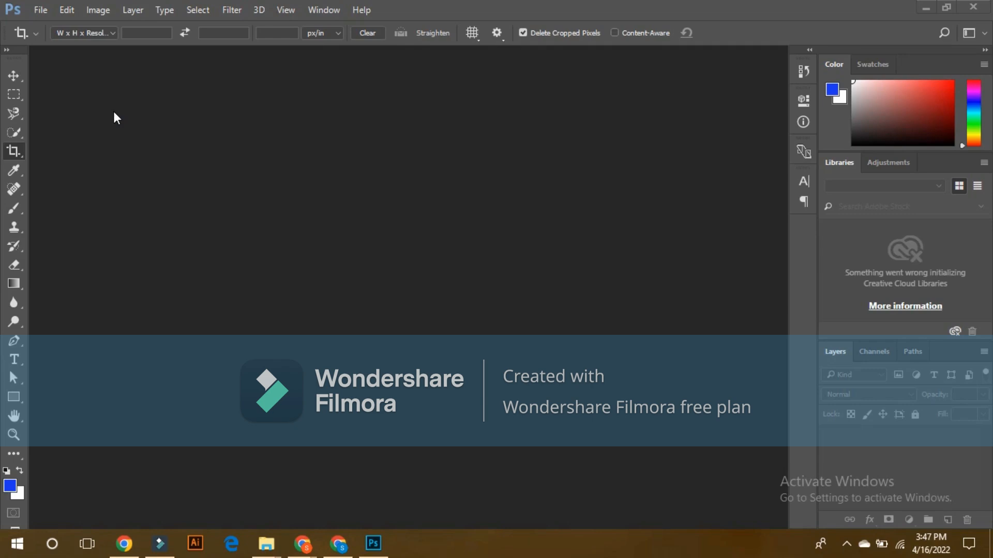
Create a new 1000 x 1000 pixel RGB document at 72 ppi with a white background and activate the Move tool
click(39, 10)
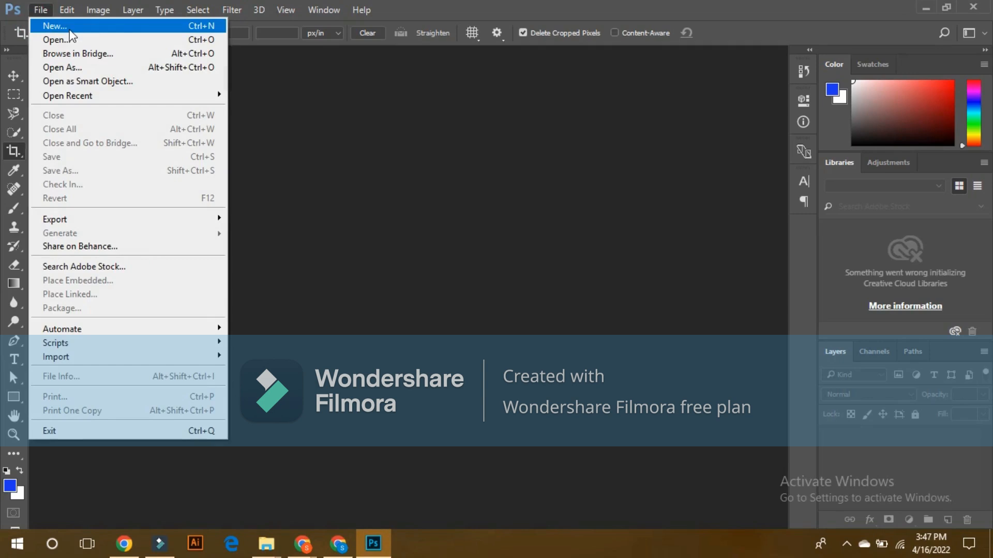
click(69, 29)
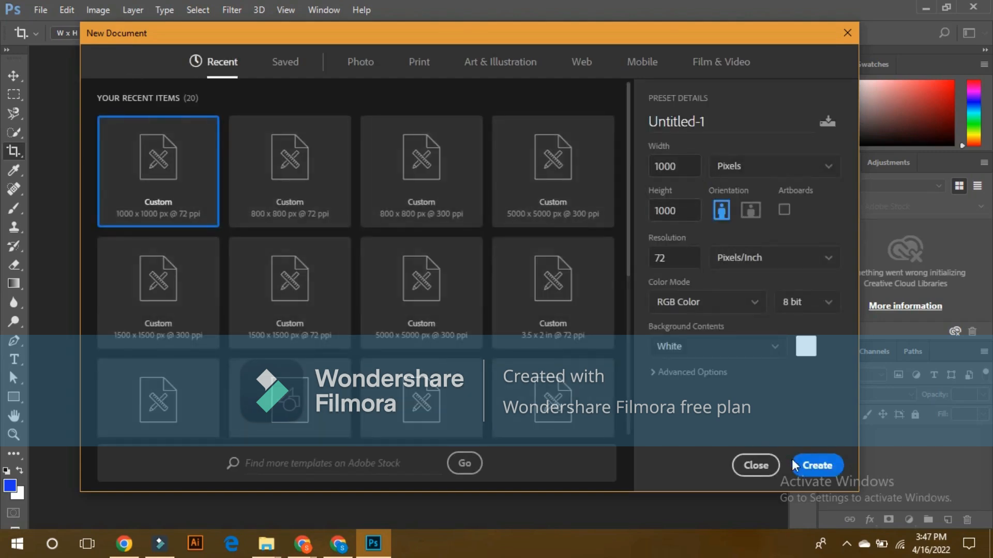
click(816, 466)
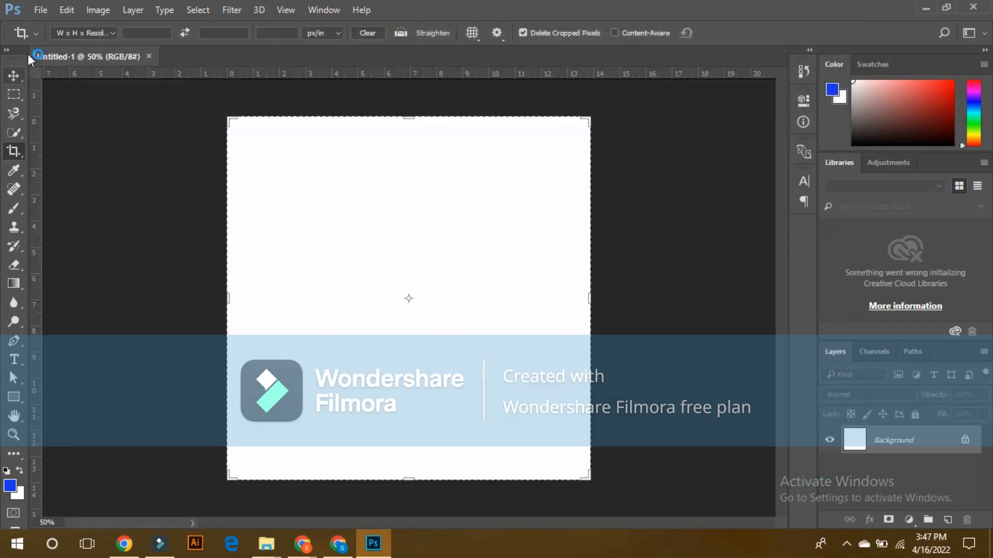
click(13, 79)
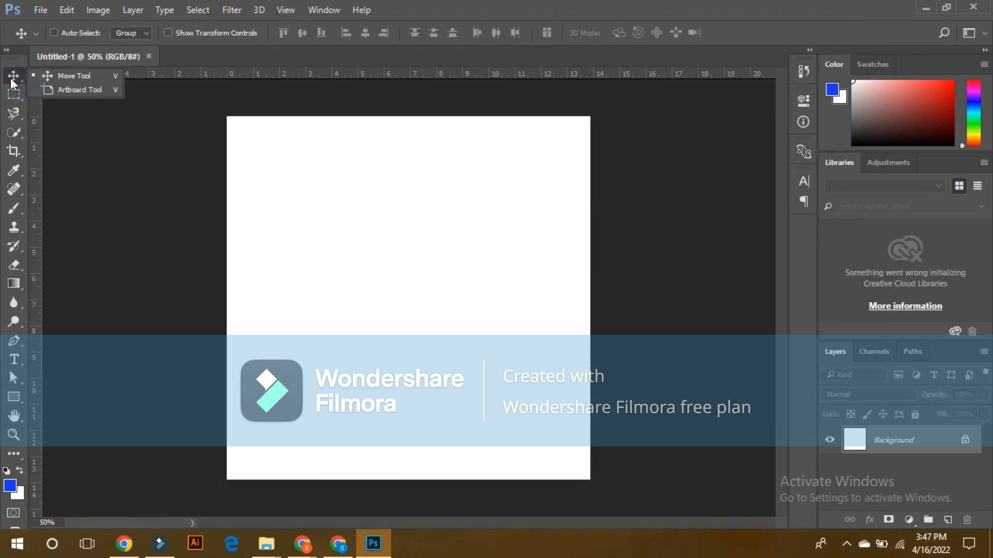
click(80, 123)
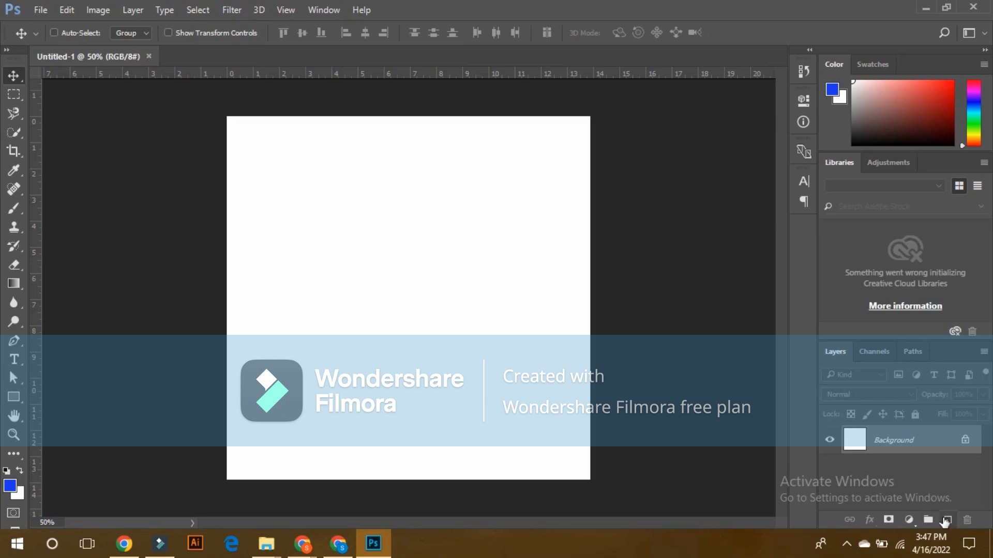
Add a new layer above the background and paint the whole canvas blue with the 200-size brush
click(946, 521)
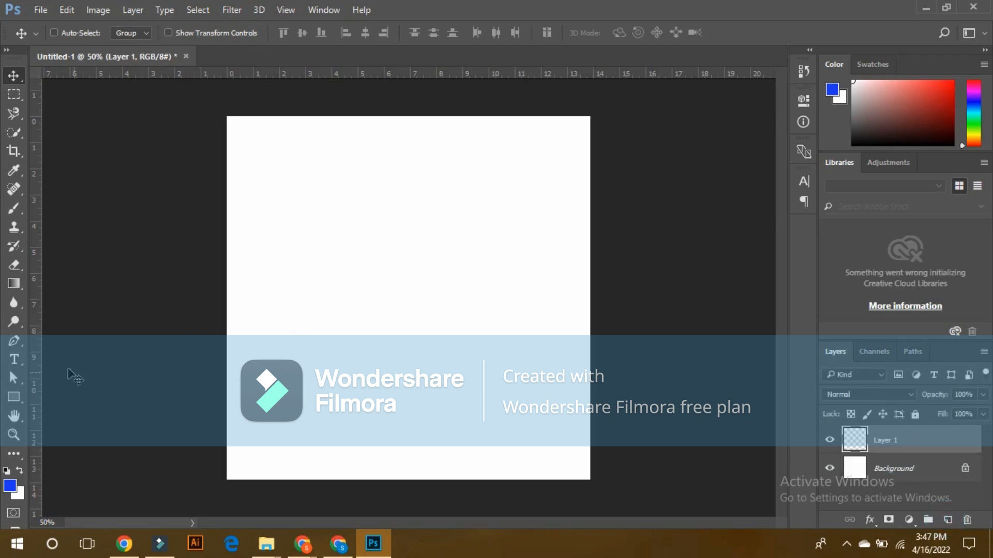
click(12, 209)
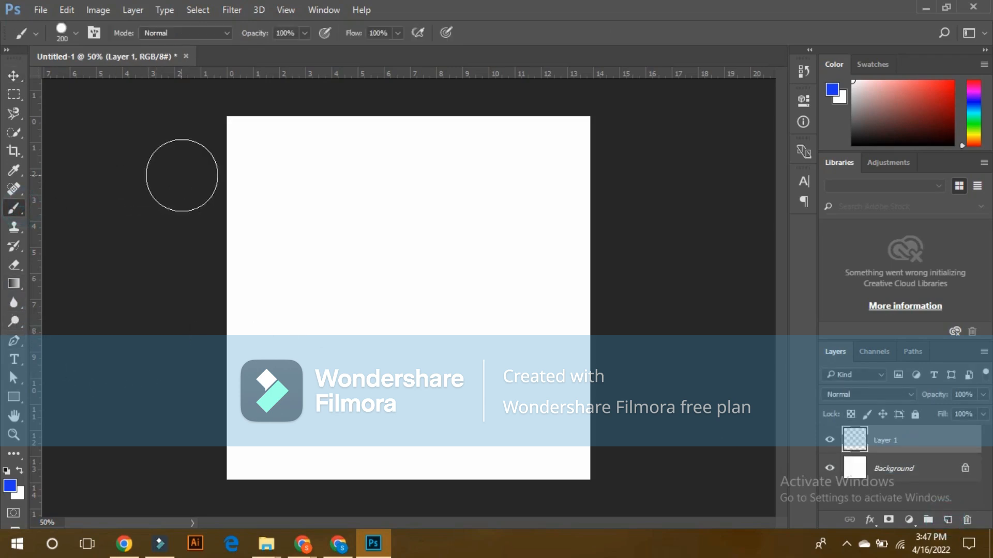
mouse_move(292, 134)
mouse_down()
mouse_move(272, 122)
mouse_move(250, 189)
mouse_move(388, 159)
mouse_move(269, 242)
mouse_move(269, 295)
mouse_move(215, 350)
mouse_move(195, 321)
mouse_move(310, 398)
mouse_move(300, 476)
mouse_move(484, 460)
mouse_move(607, 368)
mouse_move(450, 429)
mouse_move(530, 418)
mouse_up()
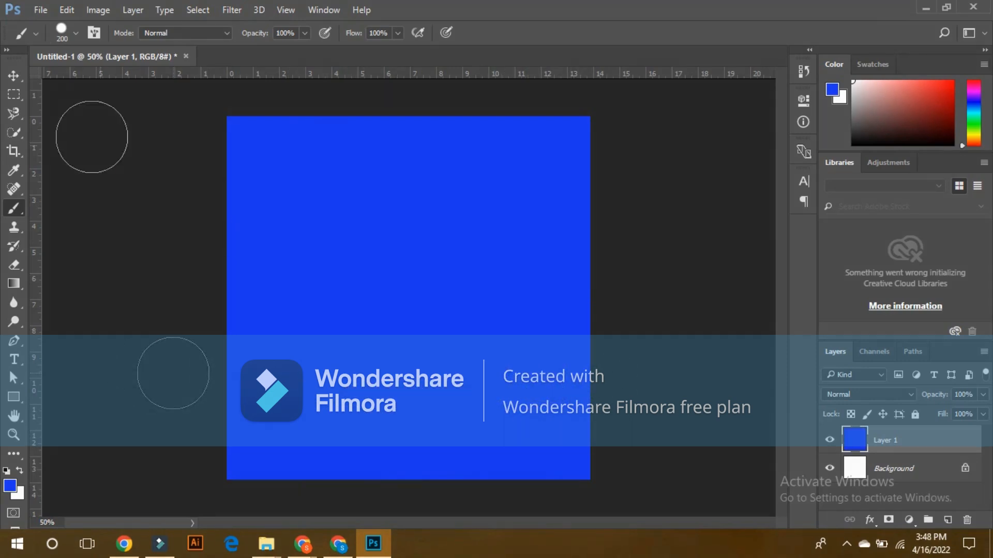
Draw separate square marquee selections on the blue canvas in new-selection mode, ending with one in the lower middle
click(18, 96)
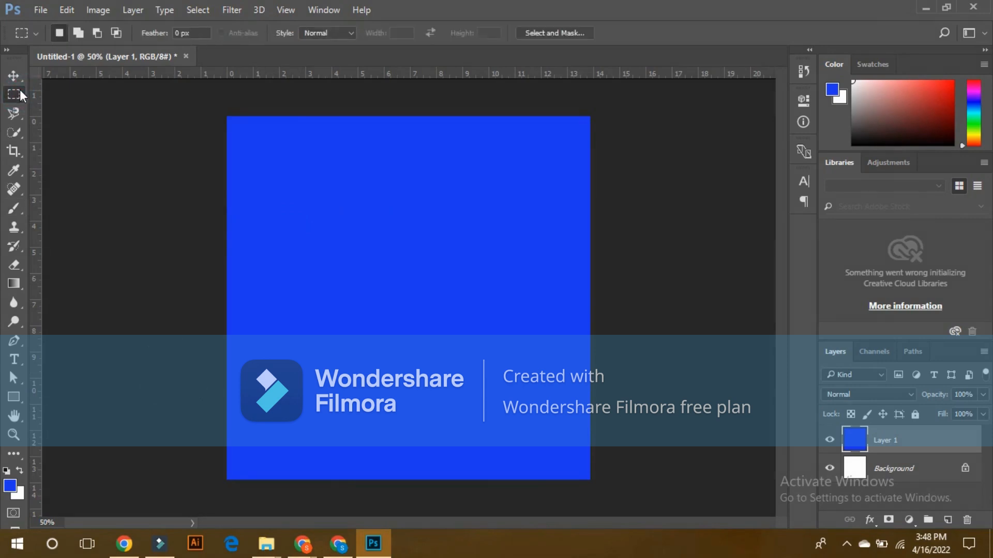
drag(287, 173, 372, 263)
drag(415, 226, 516, 331)
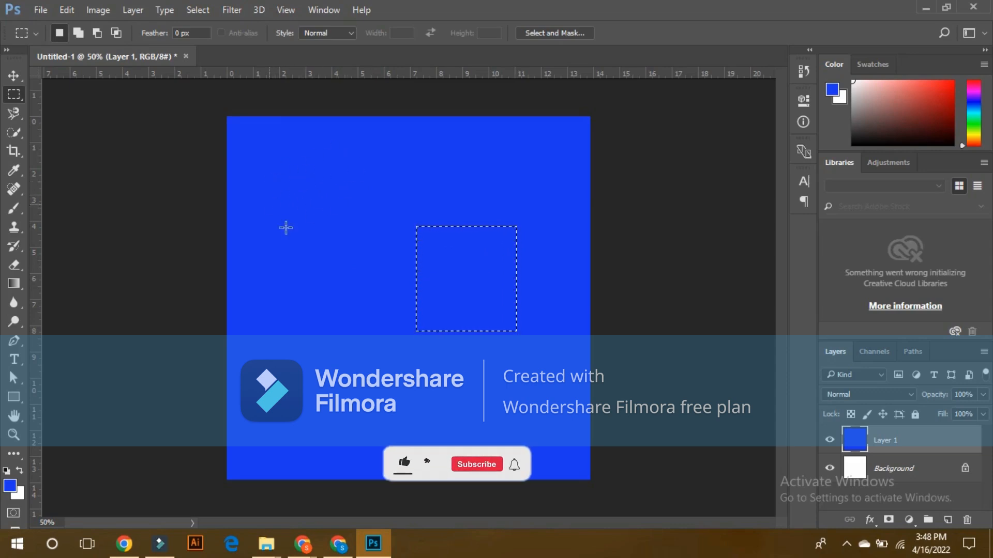
drag(314, 317, 418, 417)
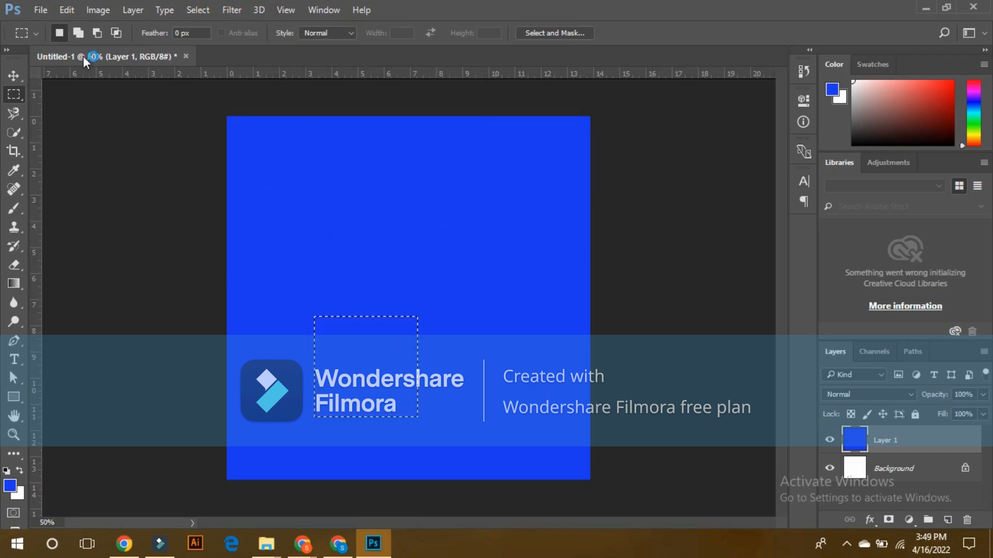
Add square selections at the canvas's upper left, upper right and lower right, and copy all four selected areas to a new layer
click(76, 32)
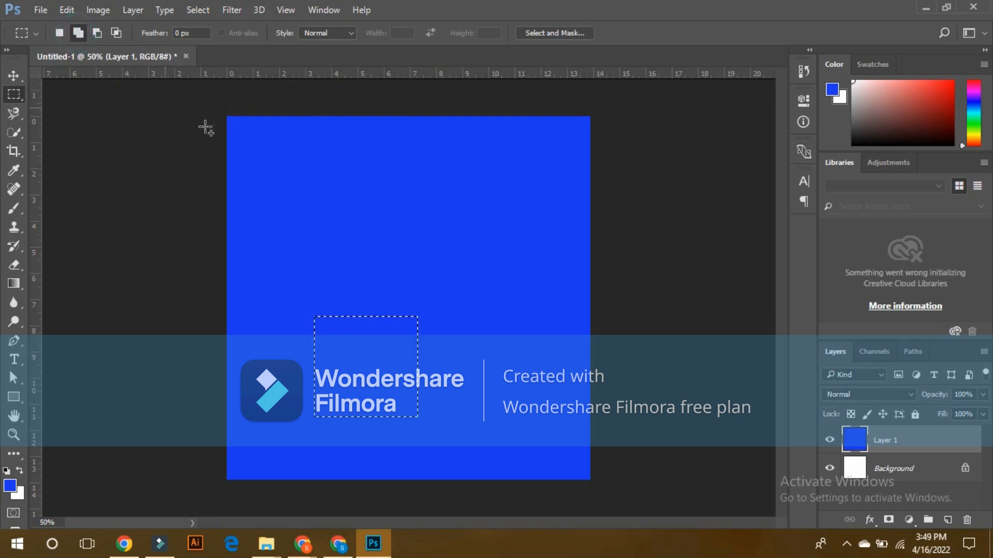
drag(257, 157, 355, 253)
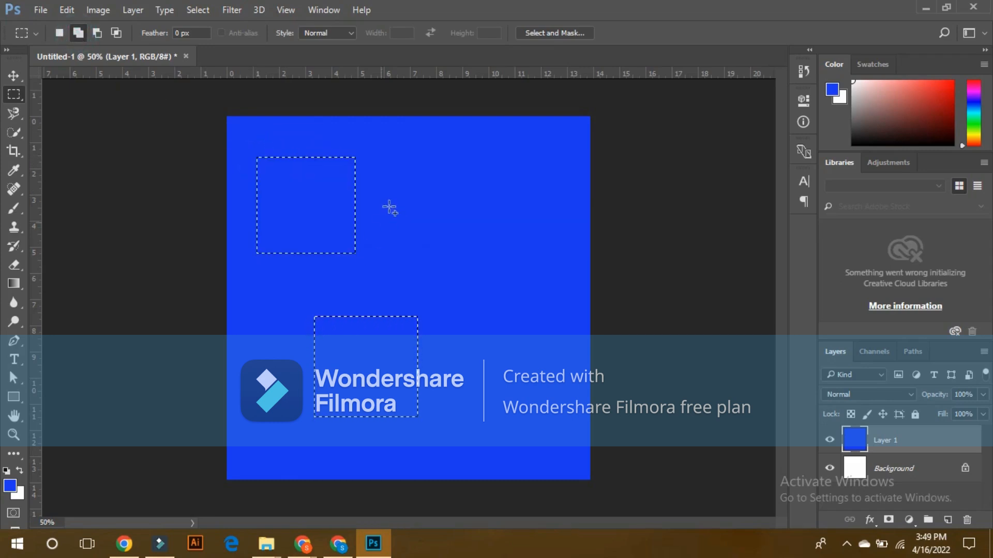
drag(417, 162, 518, 268)
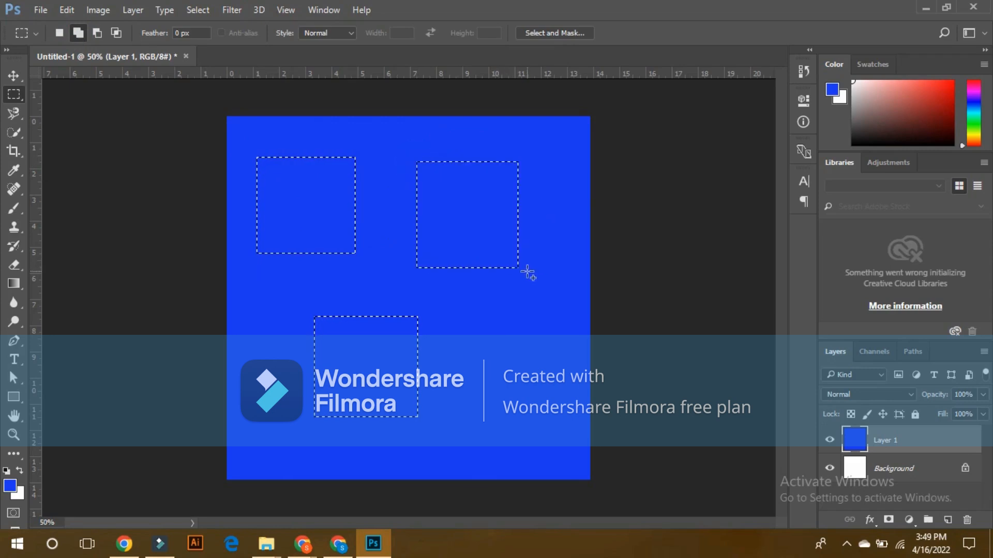
drag(460, 318, 556, 430)
key(ctrl+j)
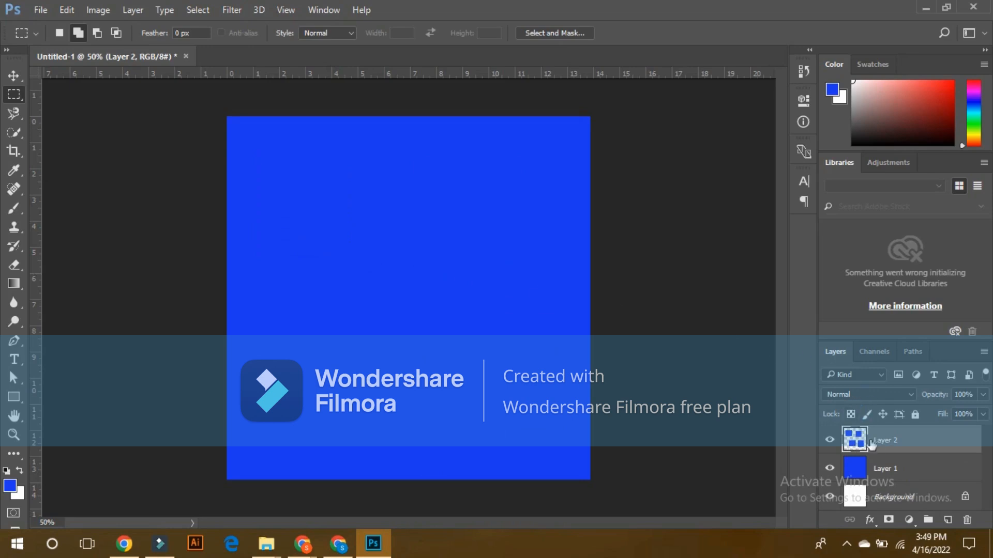
Hide Layer 1 and move the four blue squares on Layer 2 slightly down the canvas
click(829, 468)
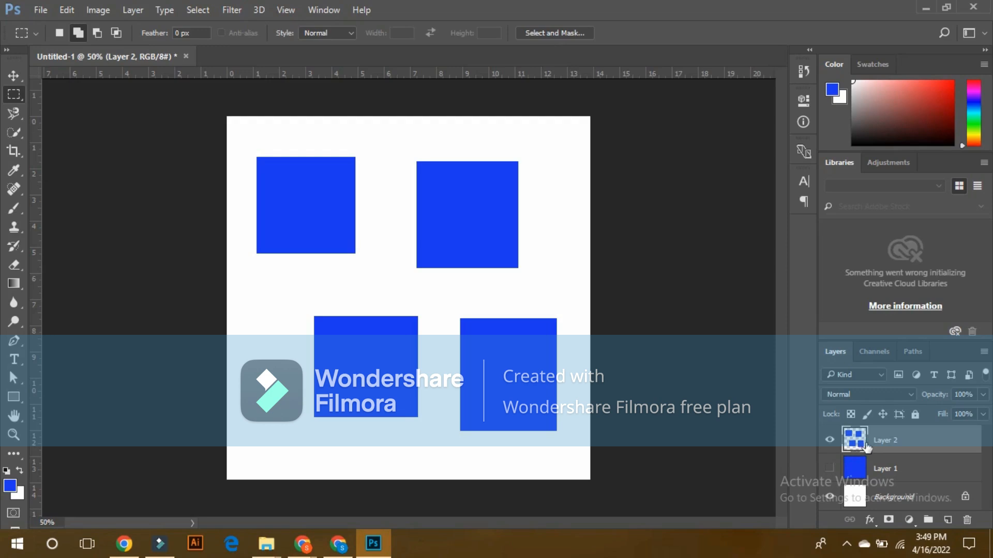
click(13, 76)
mouse_move(302, 204)
mouse_down()
mouse_move(292, 206)
mouse_move(311, 205)
mouse_move(299, 214)
mouse_move(299, 188)
mouse_move(297, 218)
mouse_up()
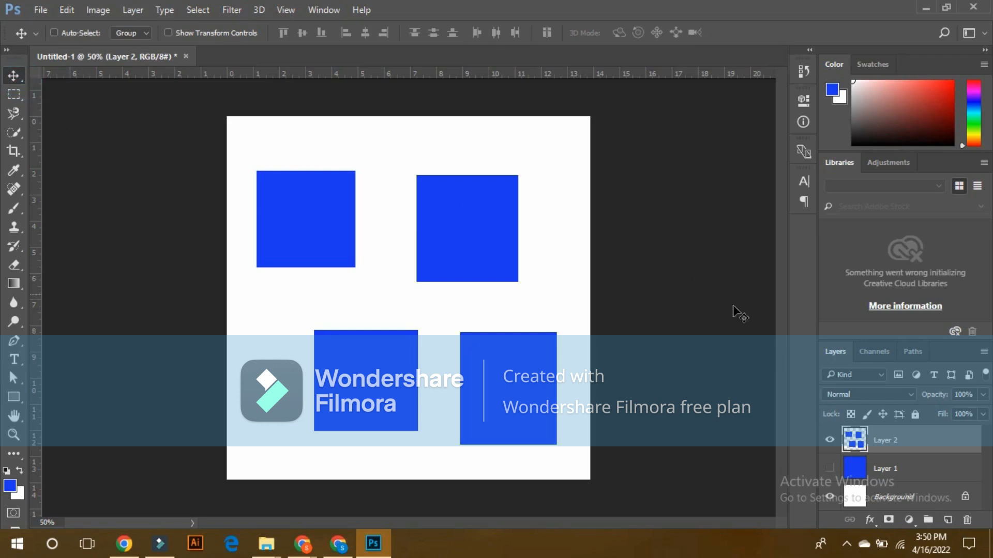
Toggle the visibility of Layer 1 and Layer 2 repeatedly to compare the full blue fill with the copied squares
click(830, 470)
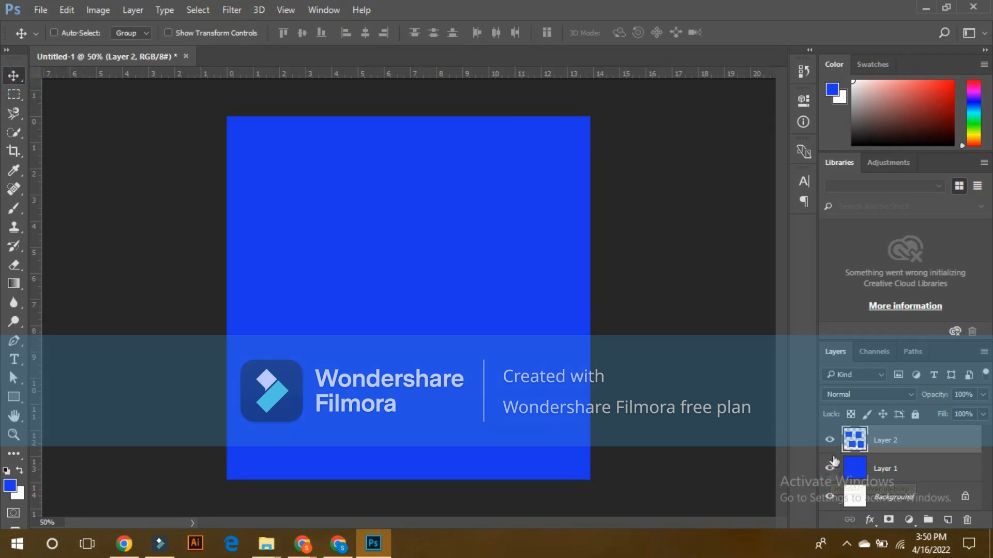
click(829, 468)
click(830, 468)
click(831, 468)
click(831, 468)
click(828, 468)
click(827, 469)
click(829, 468)
click(830, 440)
click(831, 441)
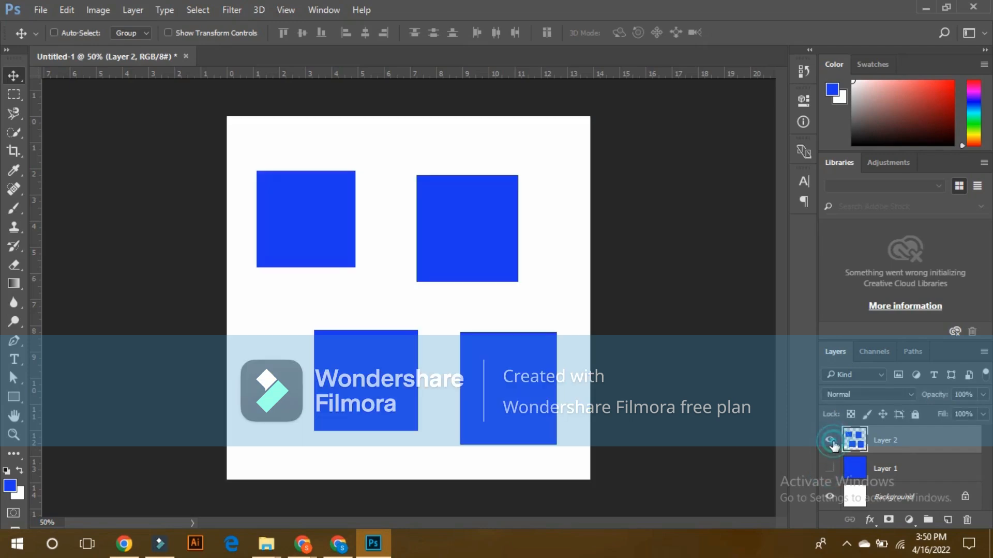
click(832, 443)
click(830, 441)
click(829, 469)
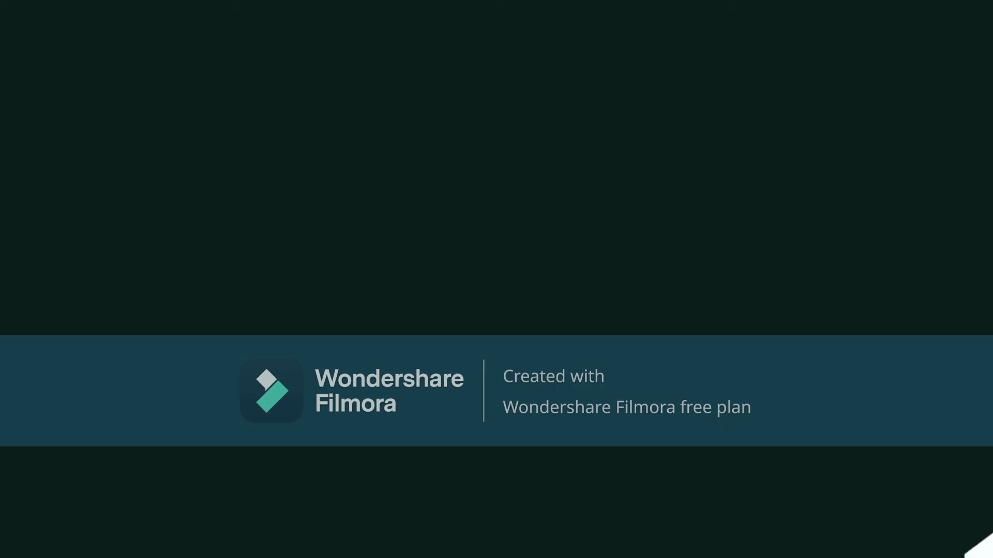